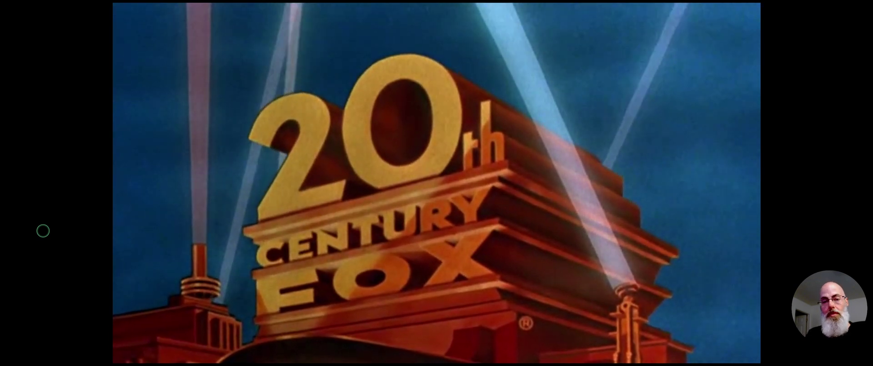
Exit full-screen playback of the dirty Fox logo and return to the Edit page
{"action": "key", "text": "Escape"}
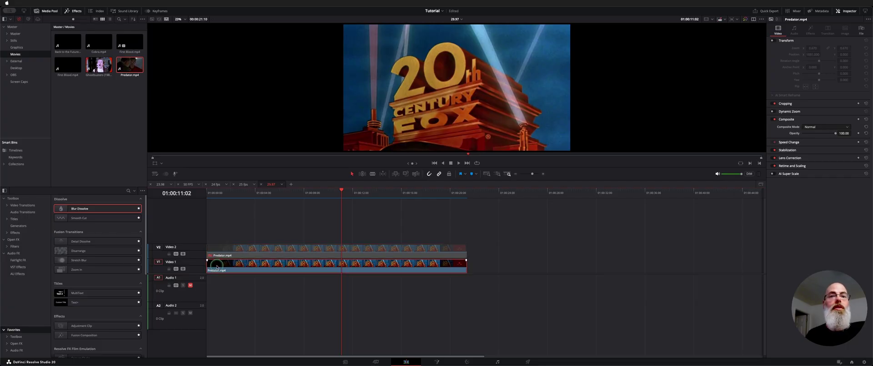
On the Color page, select node 1 and locate Automatic Dirt Removal under Resolve FX Revival
{"action": "key", "text": "shift+6"}
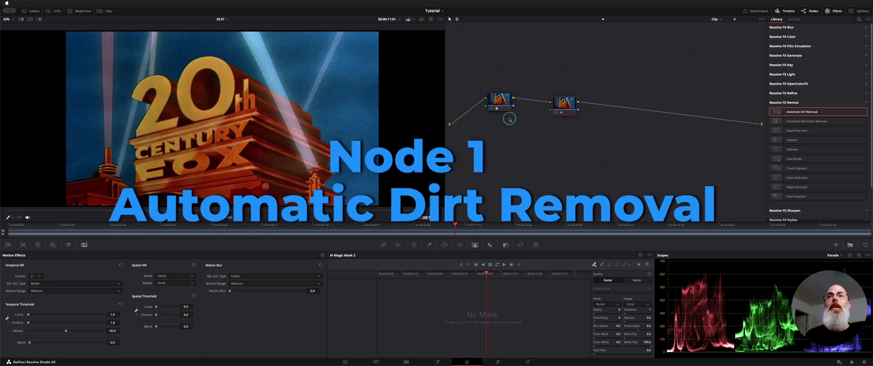
{"action": "left_click", "coordinate": [495, 100]}
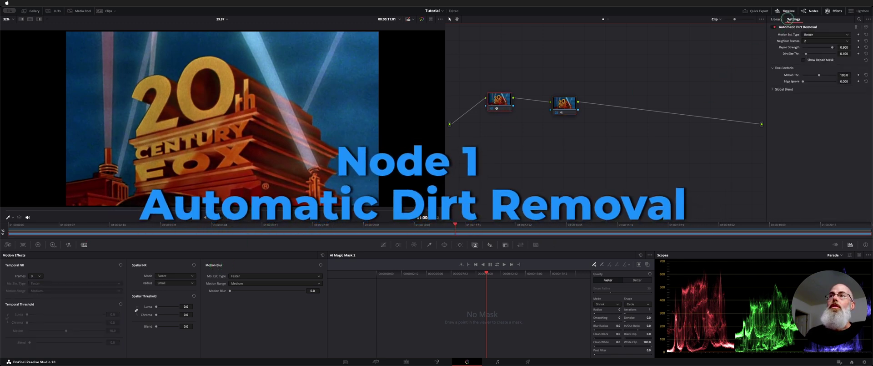
{"action": "left_click", "coordinate": [783, 20]}
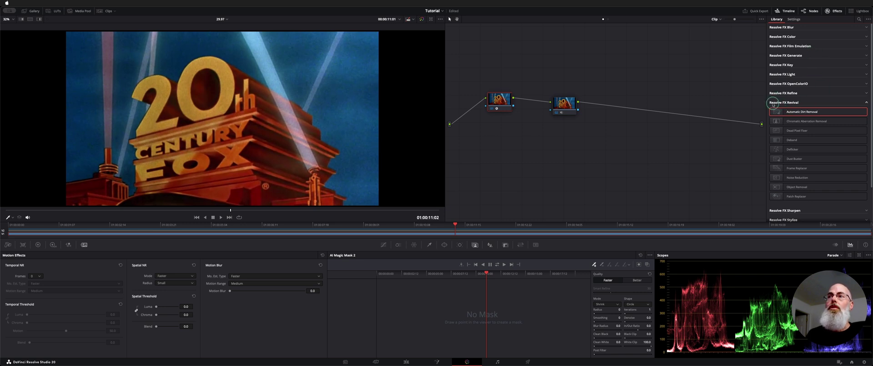
{"action": "mouse_move", "coordinate": [831, 112]}
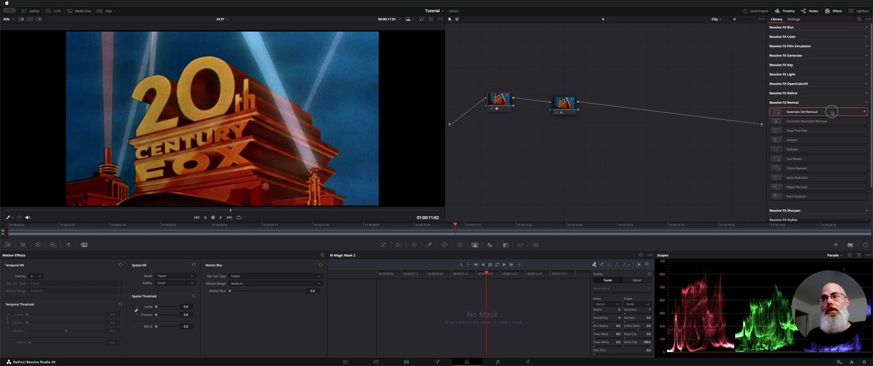
{"action": "left_click", "coordinate": [816, 161]}
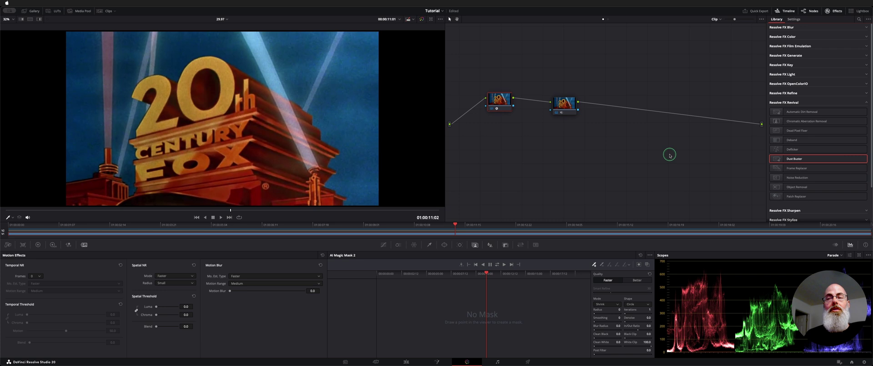
{"action": "left_click", "coordinate": [838, 112]}
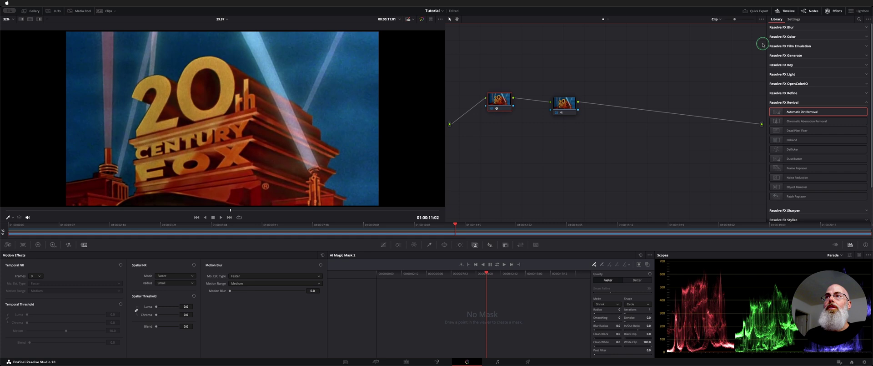
Show node 1's Automatic Dirt Removal settings and bypass-compare it with Ctrl+D, leaving it enabled
{"action": "left_click", "coordinate": [793, 19]}
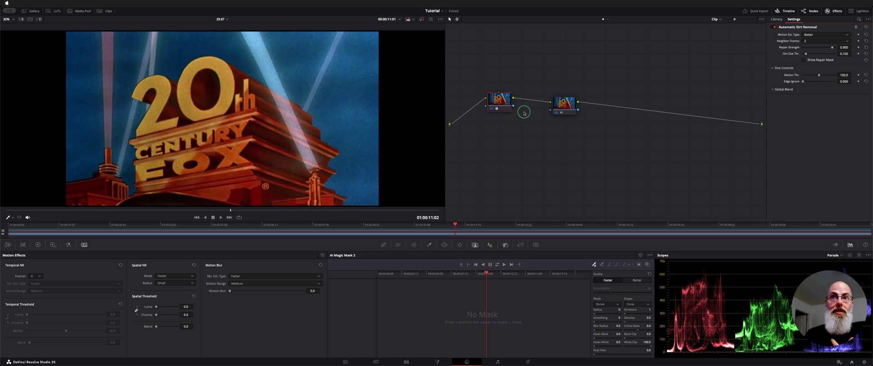
{"action": "left_click", "coordinate": [492, 109]}
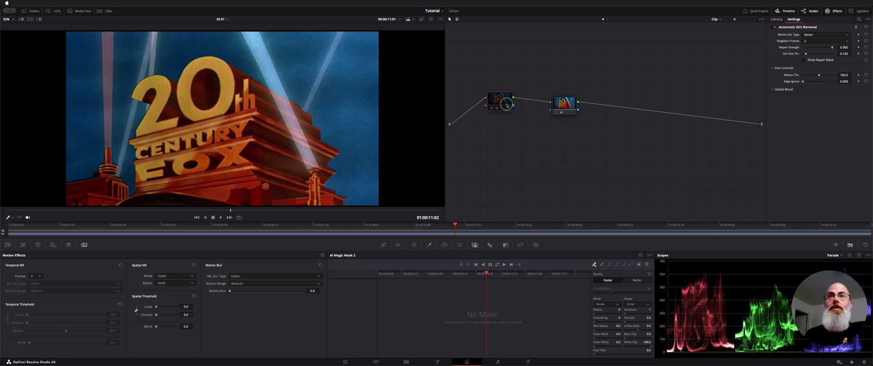
{"action": "key", "text": "ctrl+d"}
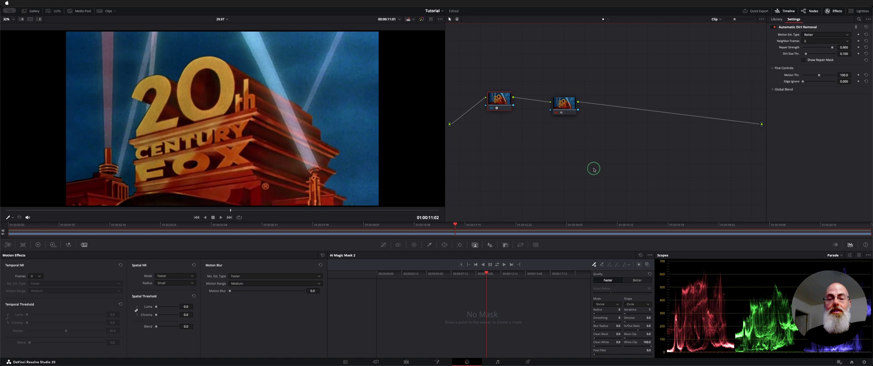
{"action": "key", "text": "shift+4"}
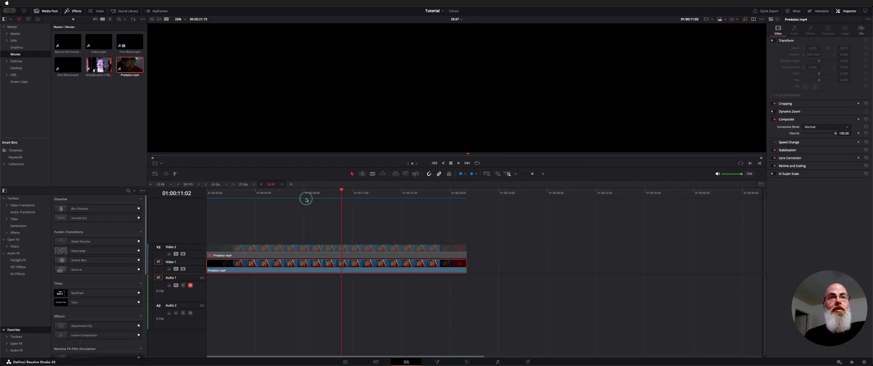
{"action": "key", "text": "shift+6"}
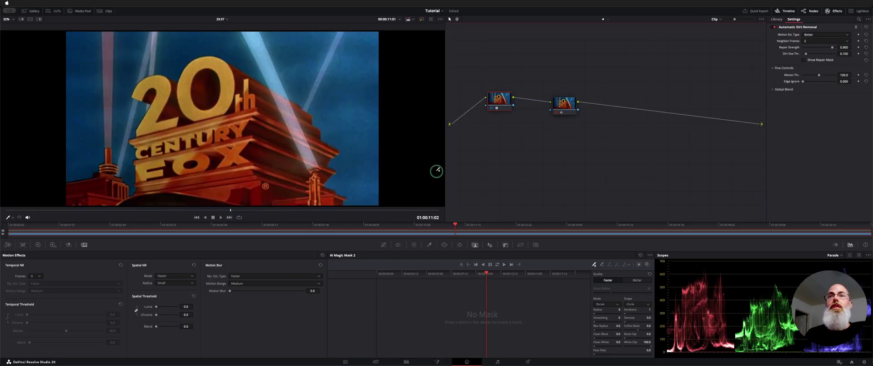
{"action": "left_click", "coordinate": [804, 60]}
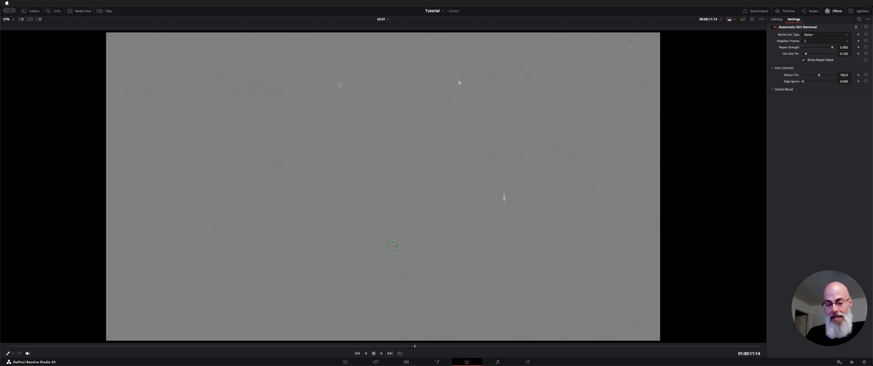
{"action": "key", "text": "alt+f"}
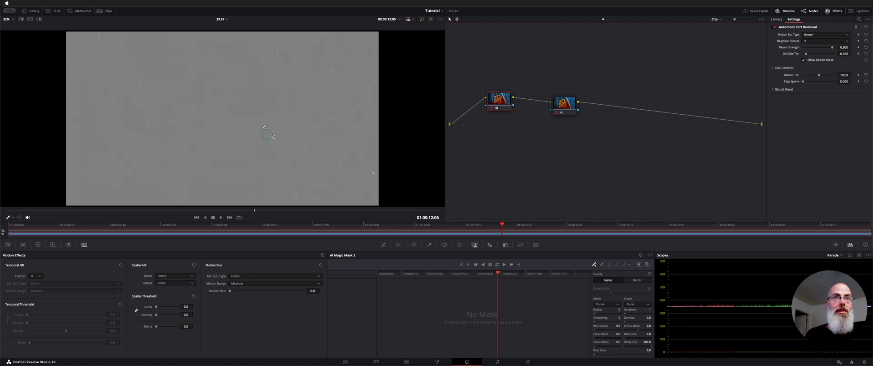
{"action": "left_click", "coordinate": [821, 59]}
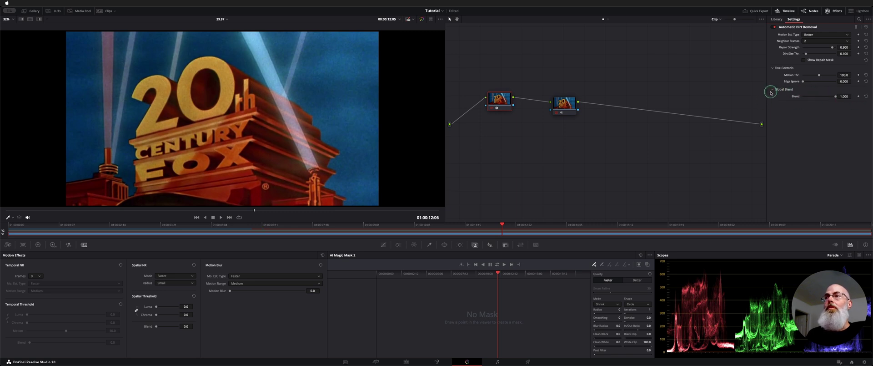
Collapse Global Blend, move node 01, scrub back to an earlier frame and select node 02
{"action": "left_click", "coordinate": [771, 89]}
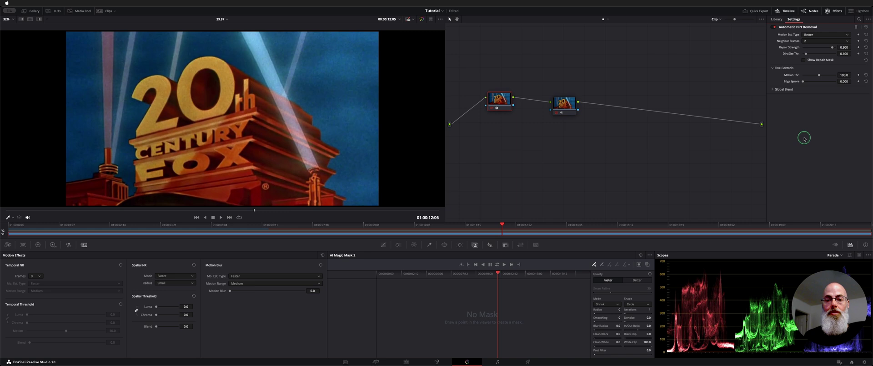
{"action": "left_click_drag", "start_coordinate": [496, 100], "coordinate": [515, 110]}
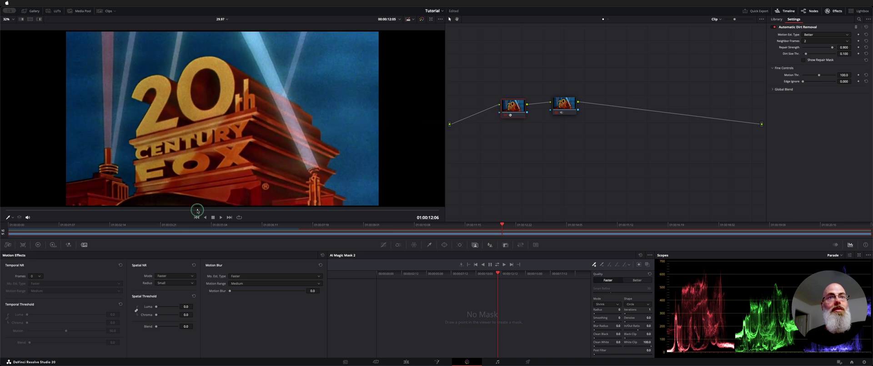
{"action": "left_click_drag", "start_coordinate": [272, 108], "coordinate": [177, 106]}
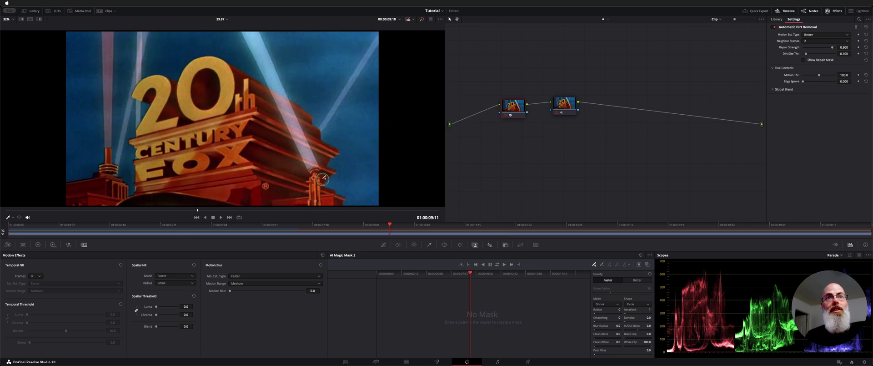
{"action": "left_click", "coordinate": [567, 104]}
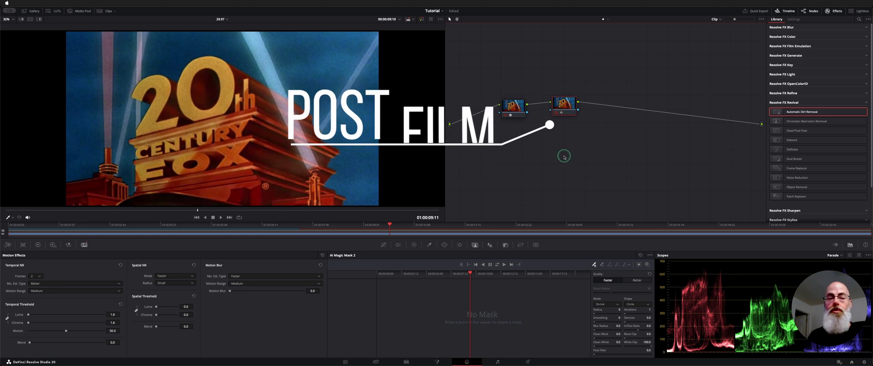
Check node 02's Motion Effects: Temporal NR at 2 frames with Better motion estimation
{"action": "left_click", "coordinate": [78, 250]}
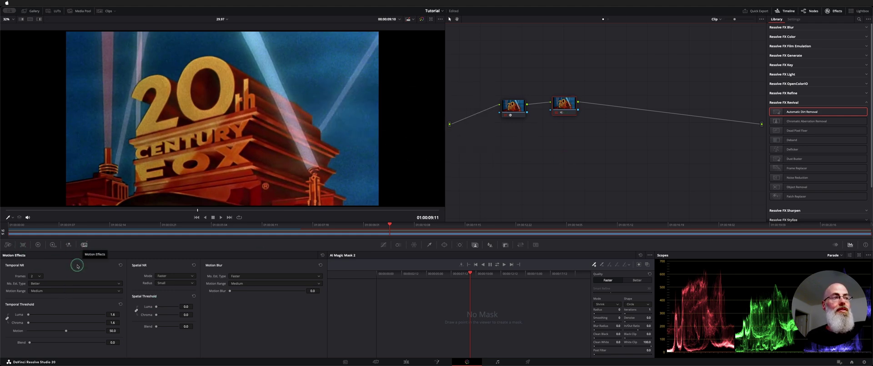
{"action": "left_click", "coordinate": [57, 265]}
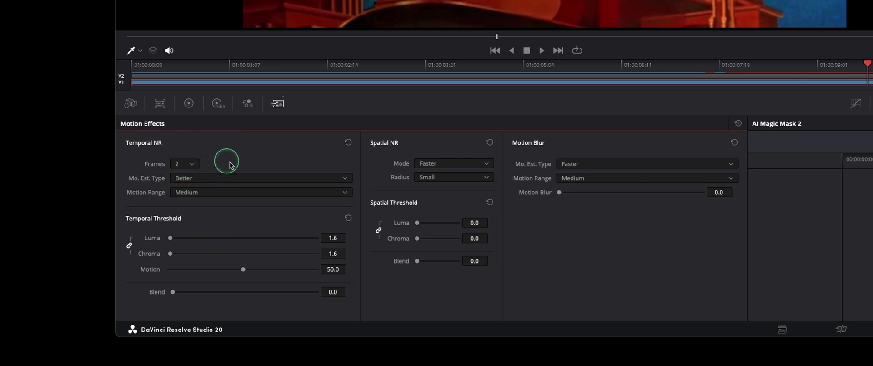
{"action": "left_click", "coordinate": [255, 180]}
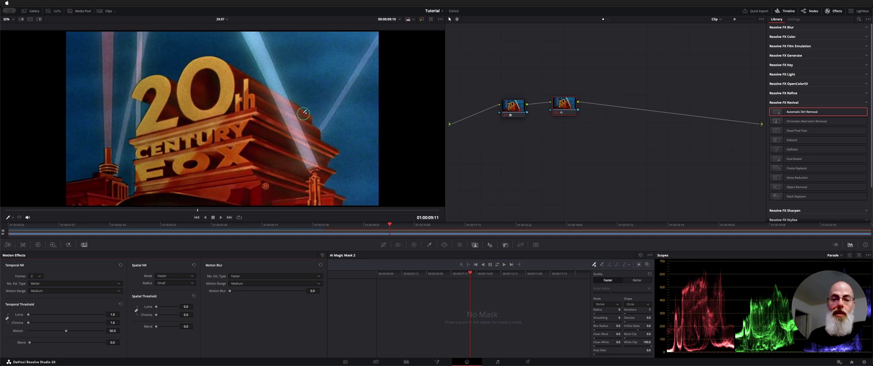
{"action": "left_click", "coordinate": [293, 84]}
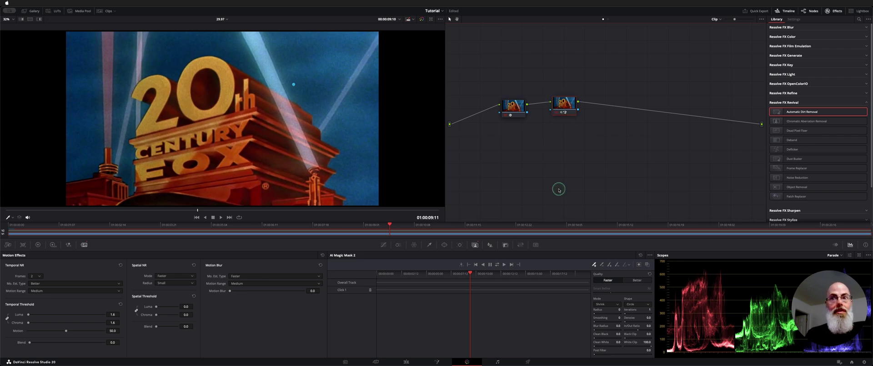
On the Edit page, move the playhead back to 01:00:03:18 and select Predator.mp4 on Video 1
{"action": "key", "text": "shift+4"}
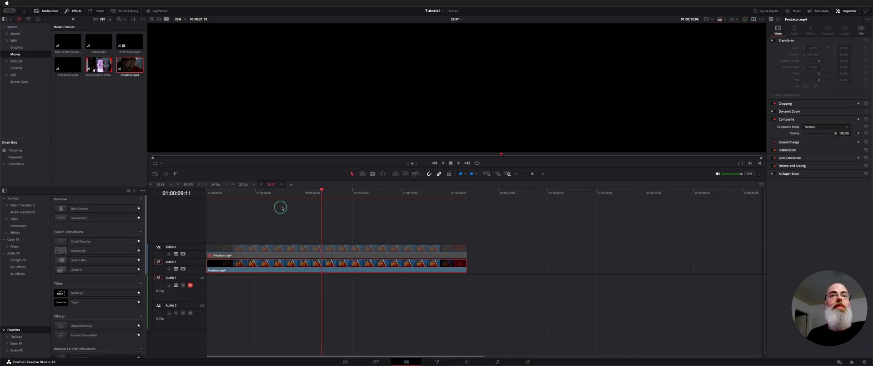
{"action": "left_click_drag", "start_coordinate": [282, 207], "coordinate": [245, 253]}
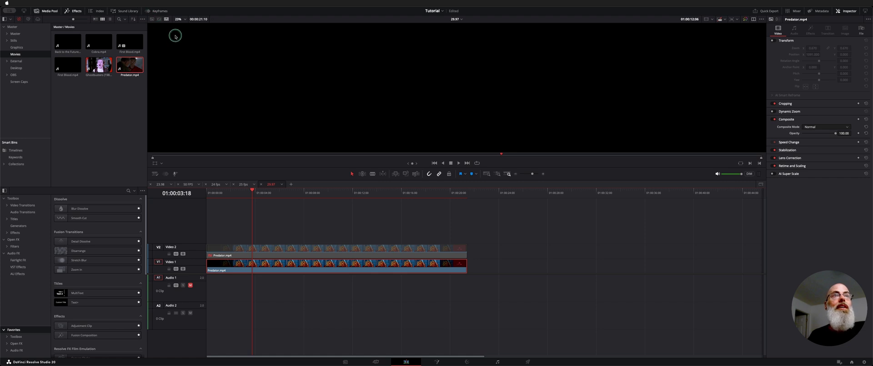
{"action": "left_click", "coordinate": [325, 264]}
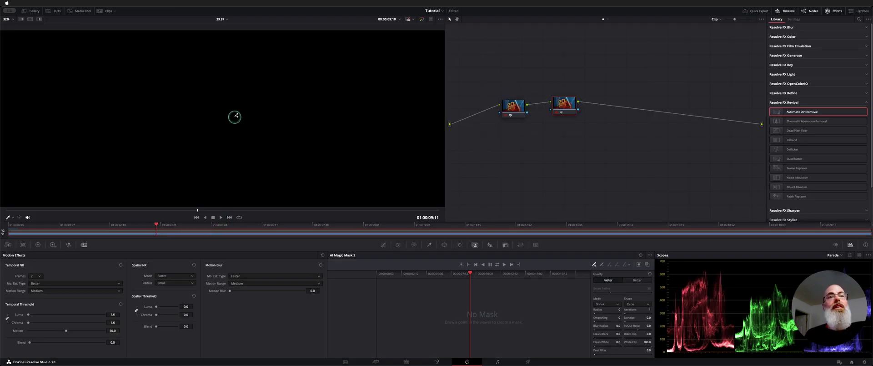
Nudge node 02 into line after node 01 and marquee-select both cleanup nodes
{"action": "left_click", "coordinate": [583, 127]}
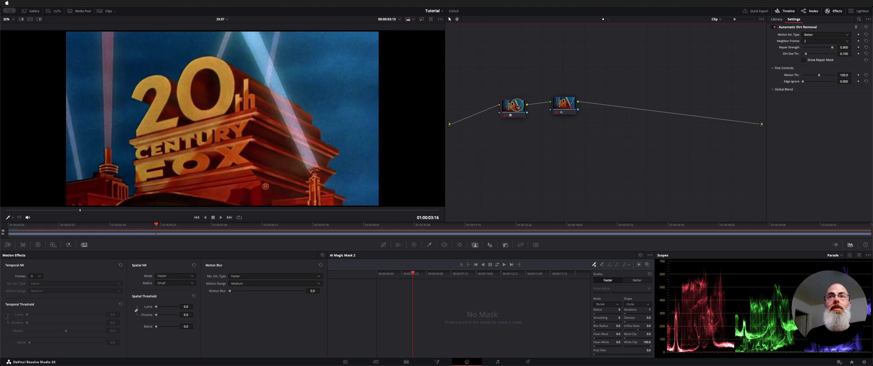
{"action": "left_click_drag", "start_coordinate": [564, 103], "coordinate": [572, 106]}
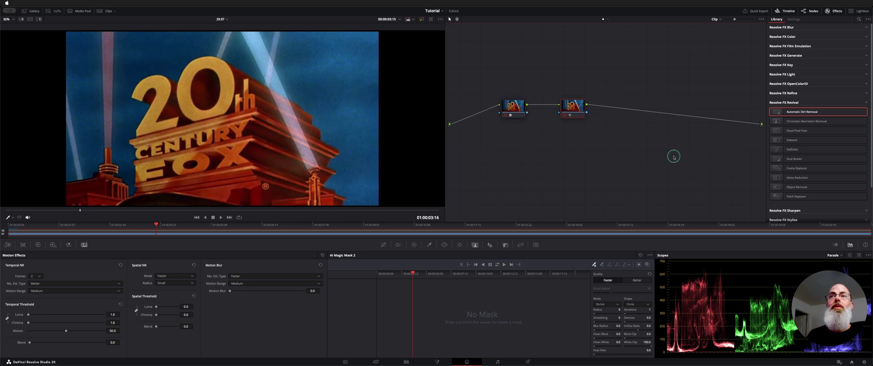
{"action": "left_click_drag", "start_coordinate": [621, 142], "coordinate": [510, 65]}
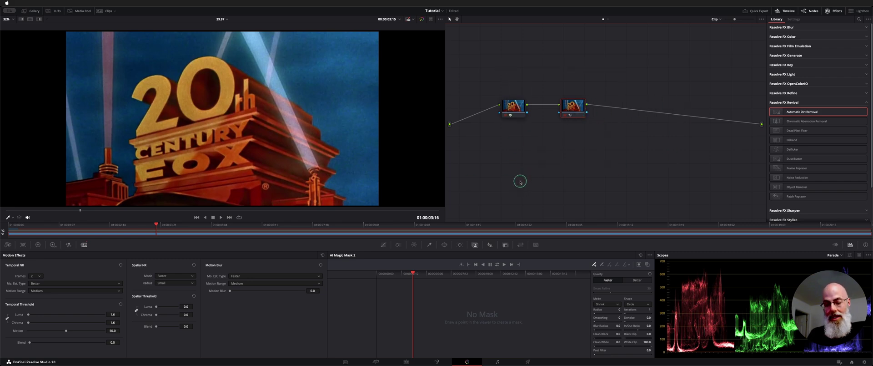
On the Edit page, toggle the V2 and V1 logo clips with D near the clip start
{"action": "key", "text": "shift+4"}
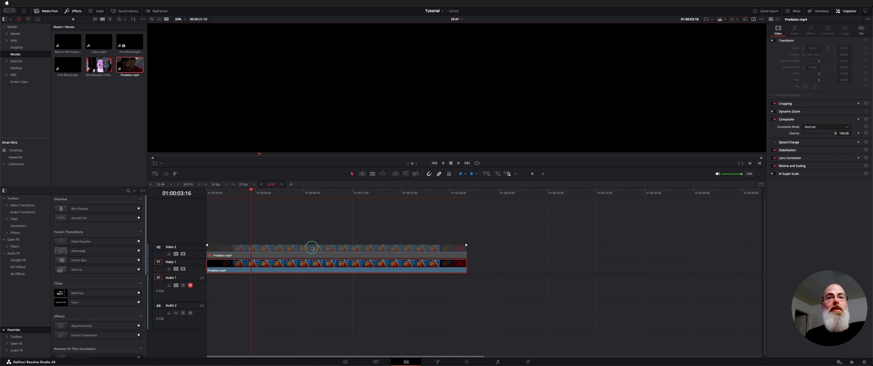
{"action": "left_click", "coordinate": [296, 248]}
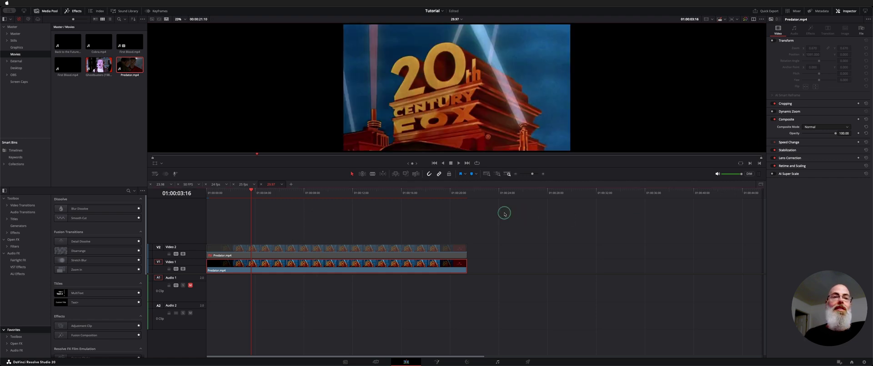
{"action": "left_click", "coordinate": [247, 195]}
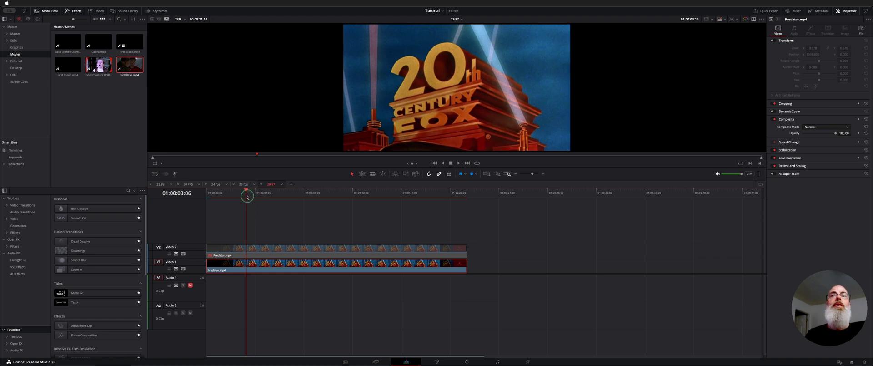
{"action": "key", "text": "d"}
{"action": "left_click", "coordinate": [235, 266]}
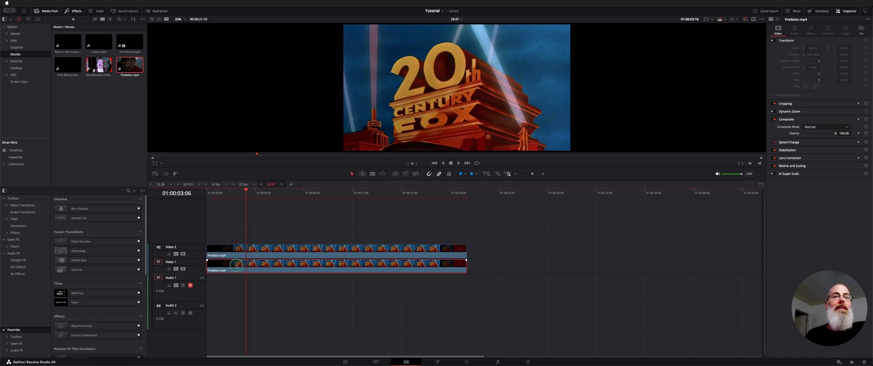
{"action": "key", "text": "d"}
Play the logo, hide the Media Pool and Effects panels, and stop at 01:00:08:07
{"action": "key", "text": "space"}
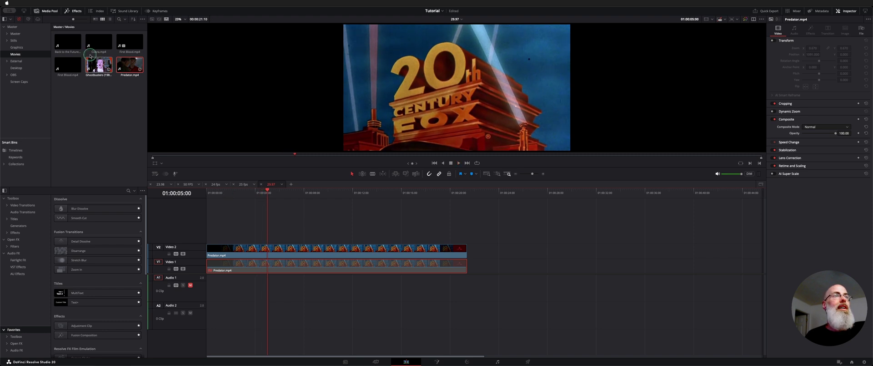
{"action": "left_click", "coordinate": [73, 11]}
{"action": "key", "text": "space"}
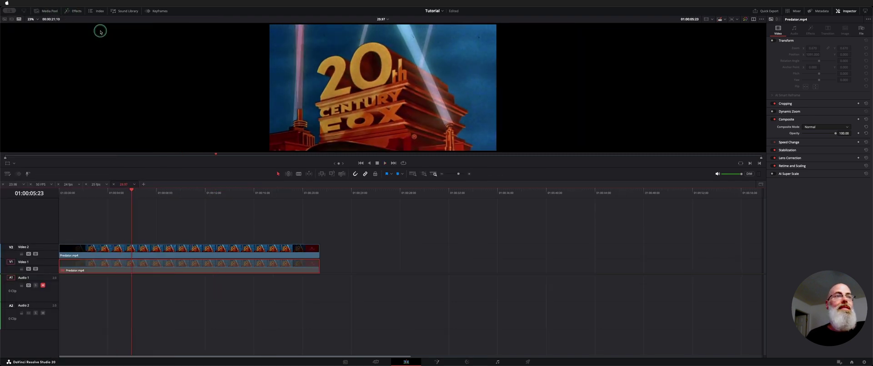
Enlarge the viewer and flip the original clip on and off with D, stepping frames to compare
{"action": "left_click_drag", "start_coordinate": [124, 164], "coordinate": [127, 244]}
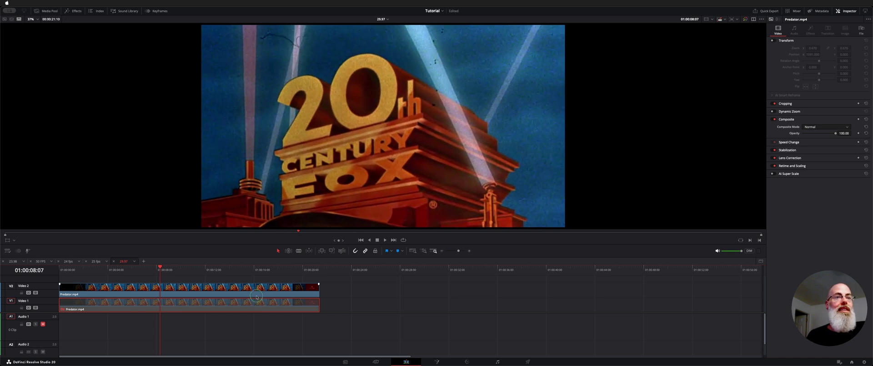
{"action": "left_click", "coordinate": [238, 296]}
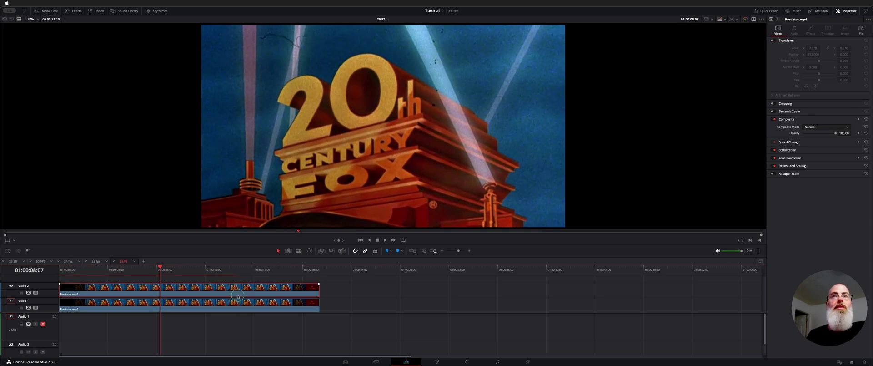
{"action": "key", "text": "d"}
{"action": "key", "text": "d"}
{"action": "key", "text": "d"}
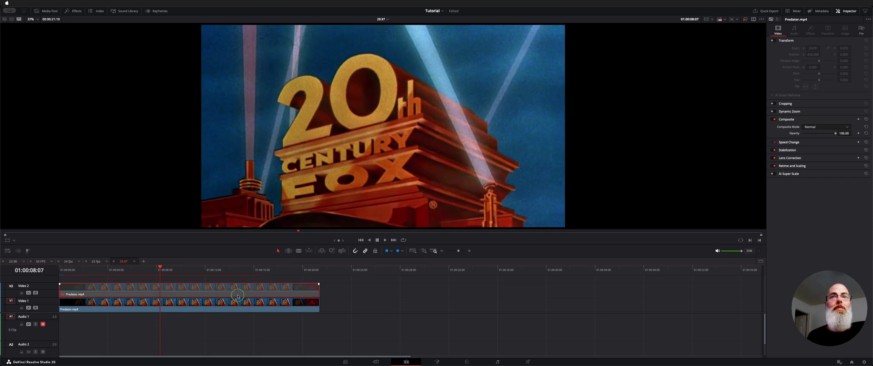
{"action": "key", "text": "d"}
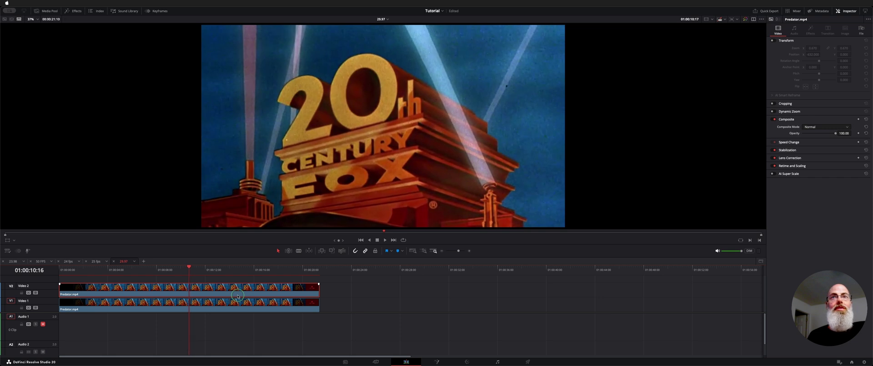
{"action": "key", "text": "Left"}
{"action": "key", "text": "Left"}
{"action": "key", "text": "Left"}
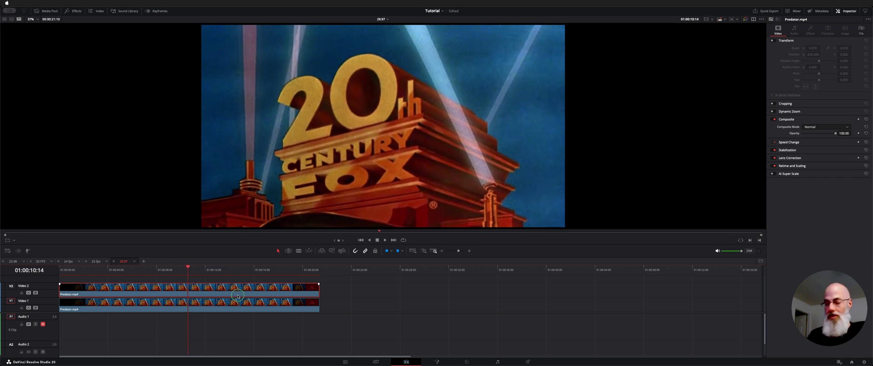
{"action": "key", "text": "Right"}
{"action": "left_click", "coordinate": [254, 300]}
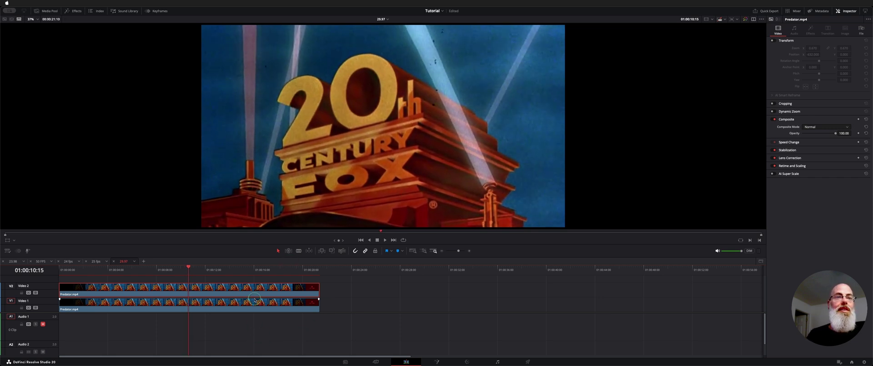
{"action": "key", "text": "d"}
{"action": "key", "text": "d"}
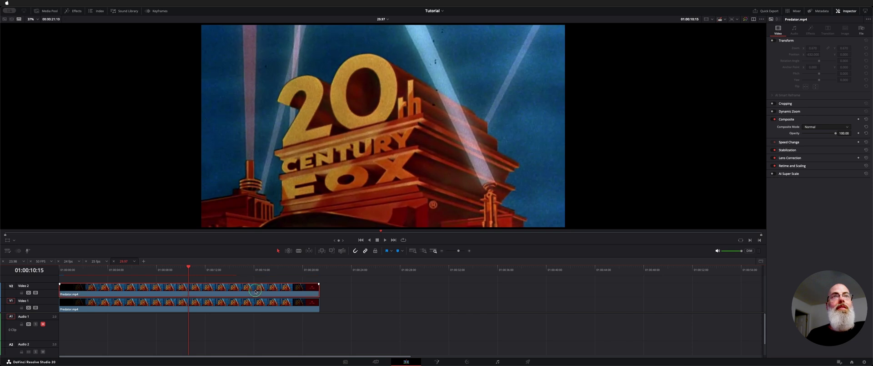
Compare later frames, ending at 01:00:14:20 on the original showing the blue streak
{"action": "key", "text": "d"}
{"action": "left_click", "coordinate": [239, 273]}
{"action": "key", "text": "d"}
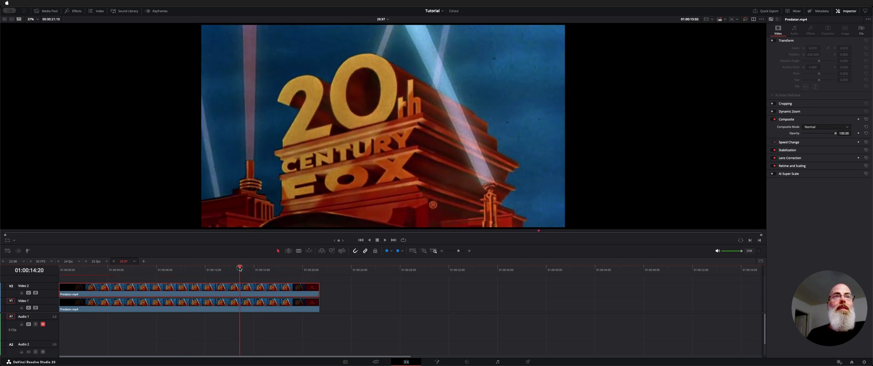
{"action": "key", "text": "Left"}
{"action": "key", "text": "Left"}
{"action": "key", "text": "Left"}
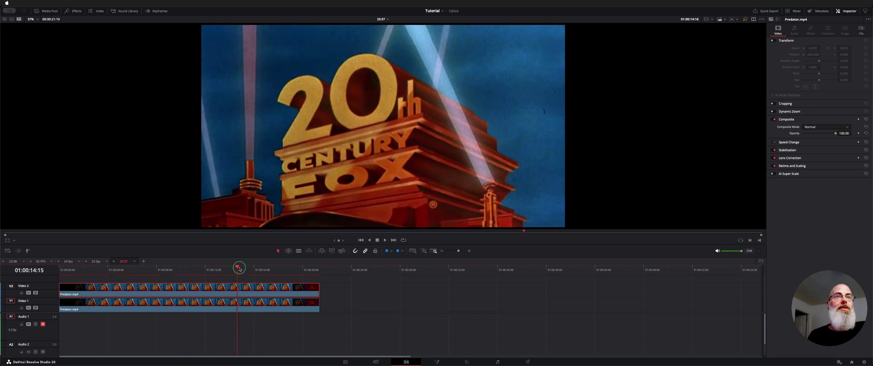
{"action": "left_click", "coordinate": [240, 268]}
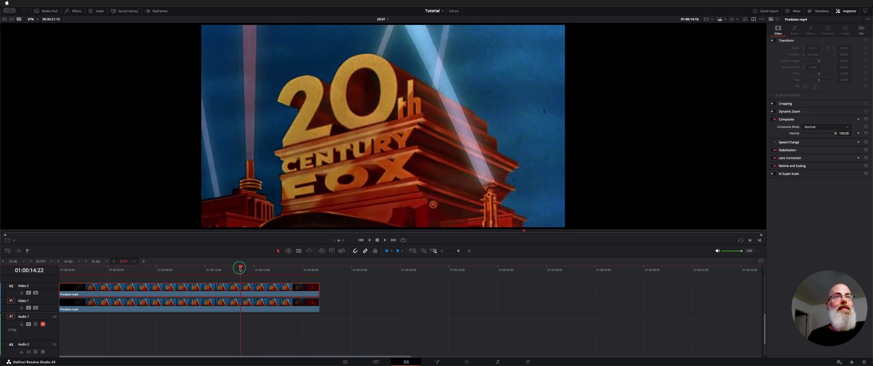
{"action": "left_click", "coordinate": [213, 308]}
{"action": "key", "text": "d"}
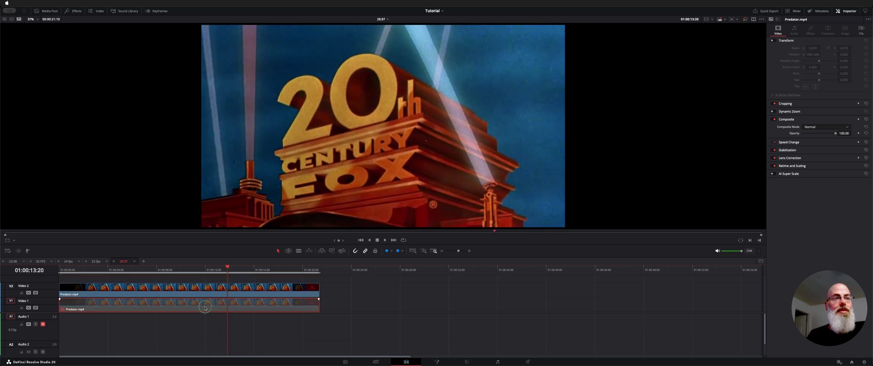
{"action": "key", "text": "space"}
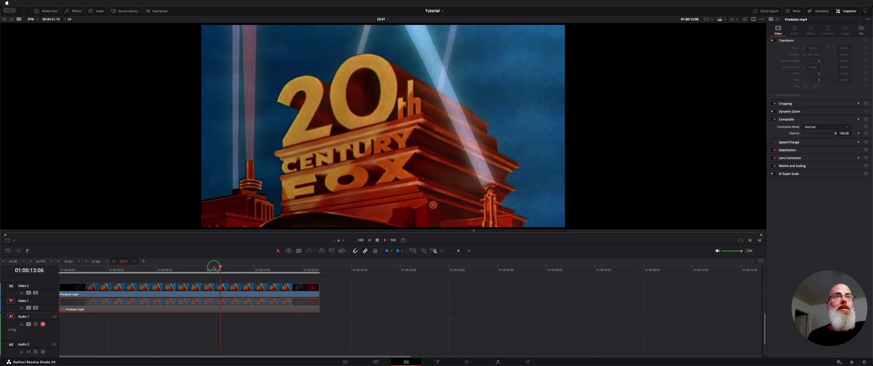
{"action": "key", "text": "space"}
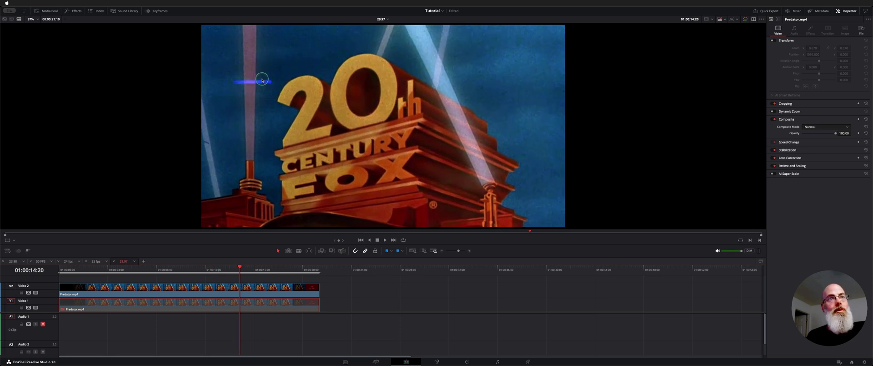
{"action": "left_click", "coordinate": [244, 322]}
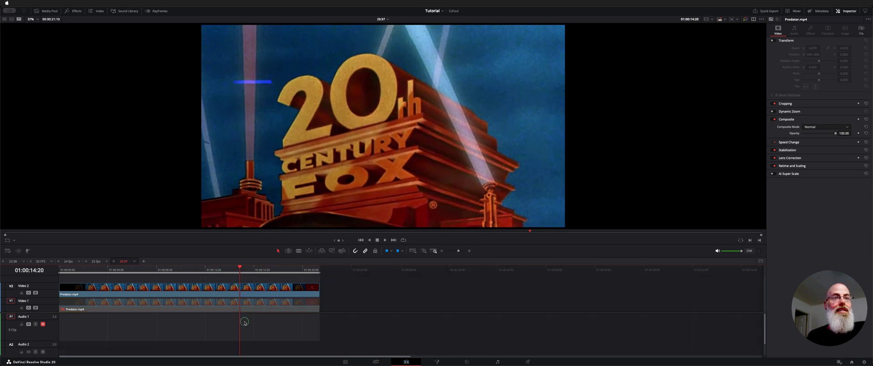
{"action": "left_click_drag", "start_coordinate": [245, 306], "coordinate": [243, 289]}
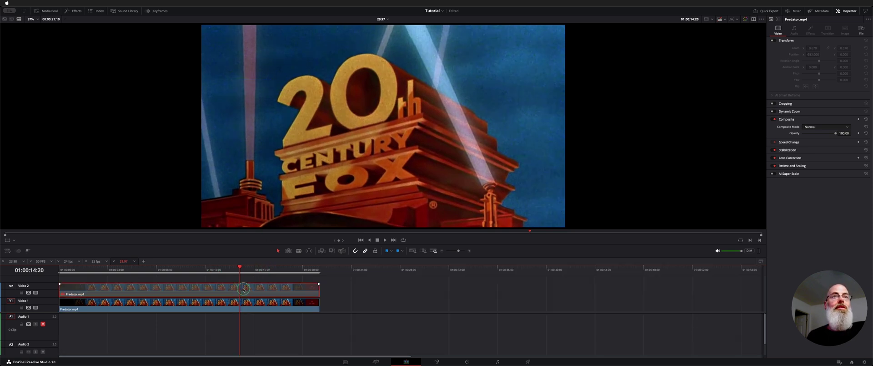